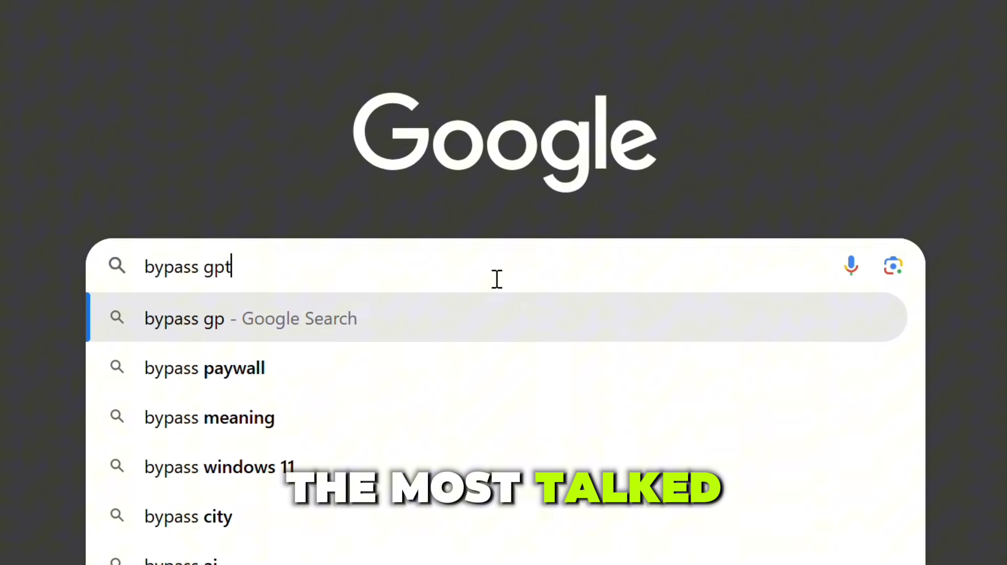
# - Search Google for 'bypass gpt' and scroll BypassGPT's homepage to its humanizing and detection-bypass feature cards
pyautogui.press('Return')
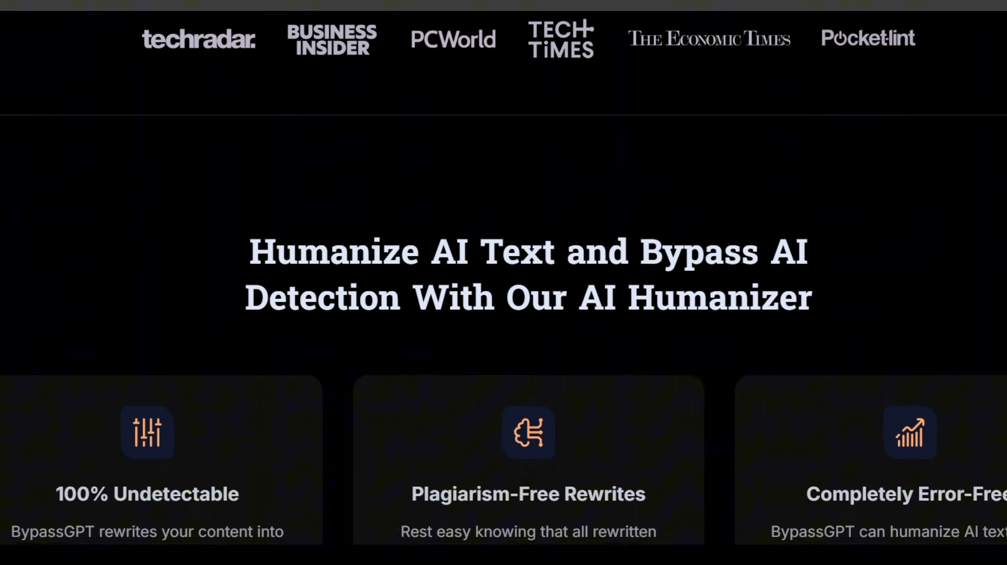
pyautogui.scroll(-3, 503, 283)
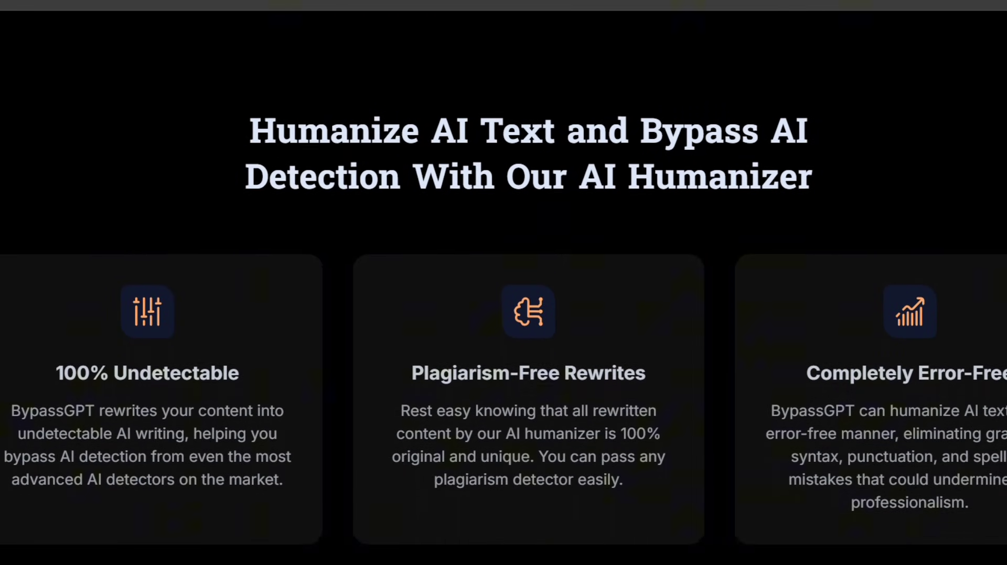
pyautogui.scroll(-3, 504, 283)
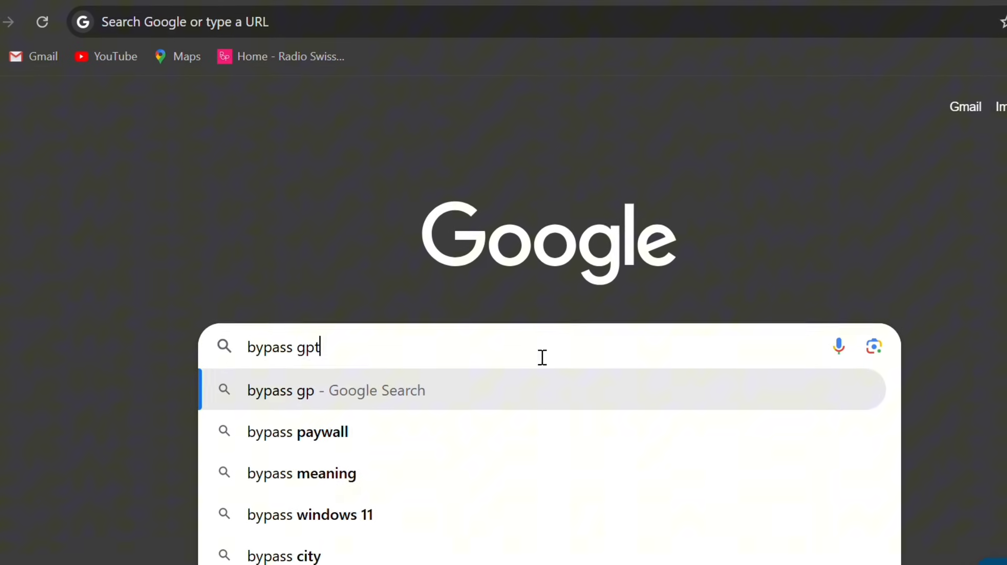
# - Search 'bypass gpt' again and open bypassgpt.ai from the results
pyautogui.press('Return')
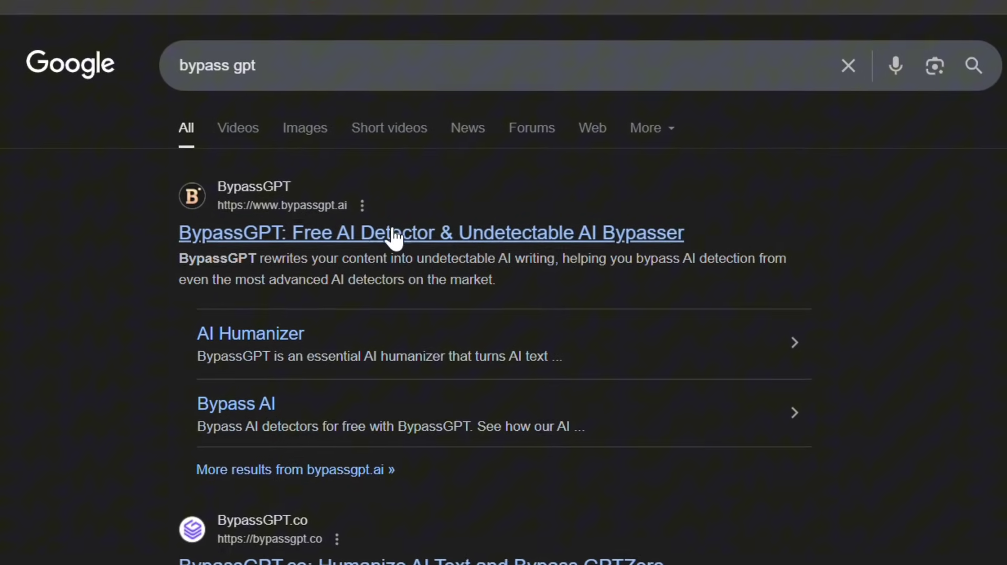
pyautogui.click(361, 233)
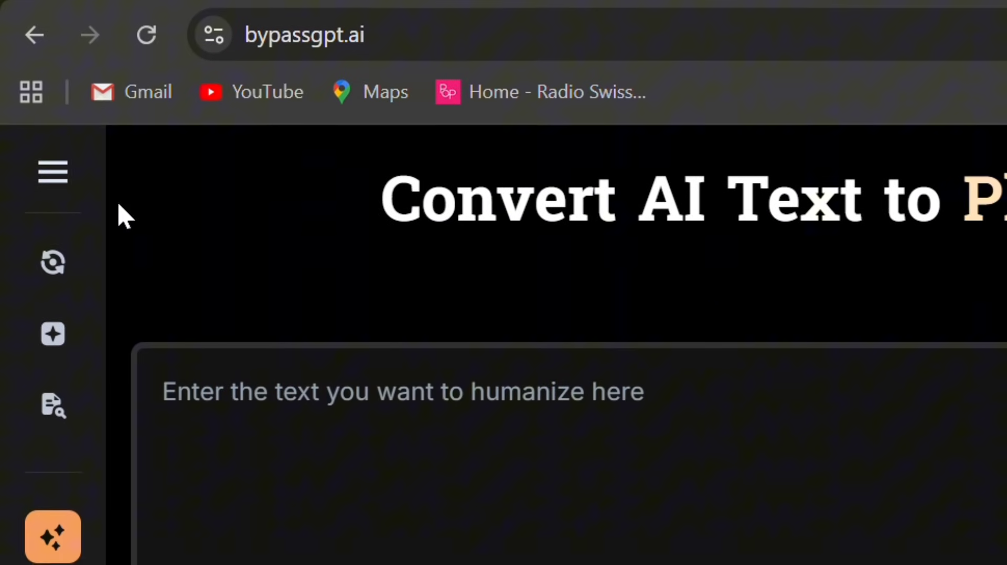
# - Scroll through the Bypass AI page's sections on human-like rewrites, detector bypassing and 50+ languages
pyautogui.moveTo(21, 280)
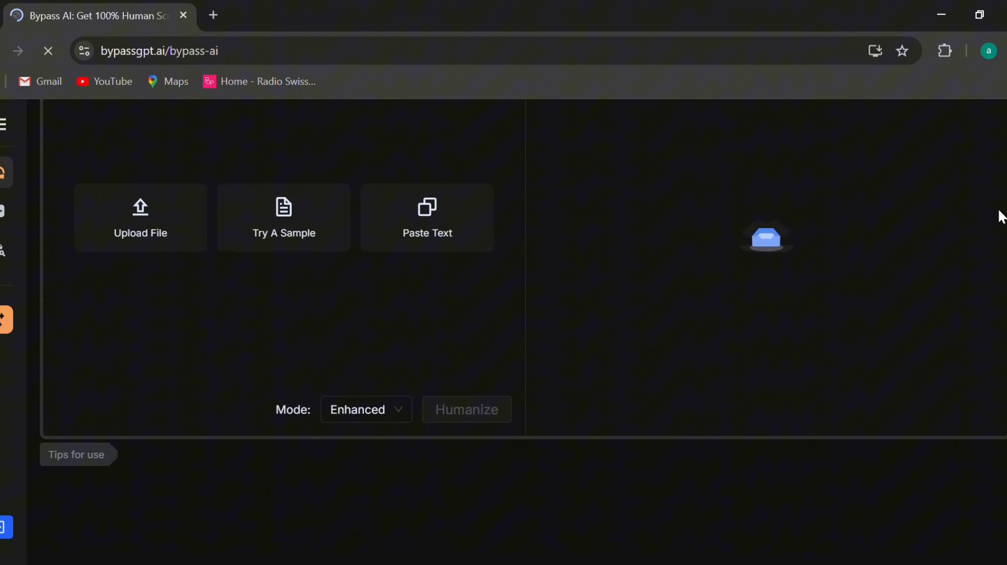
pyautogui.scroll(-10, 1000, 216)
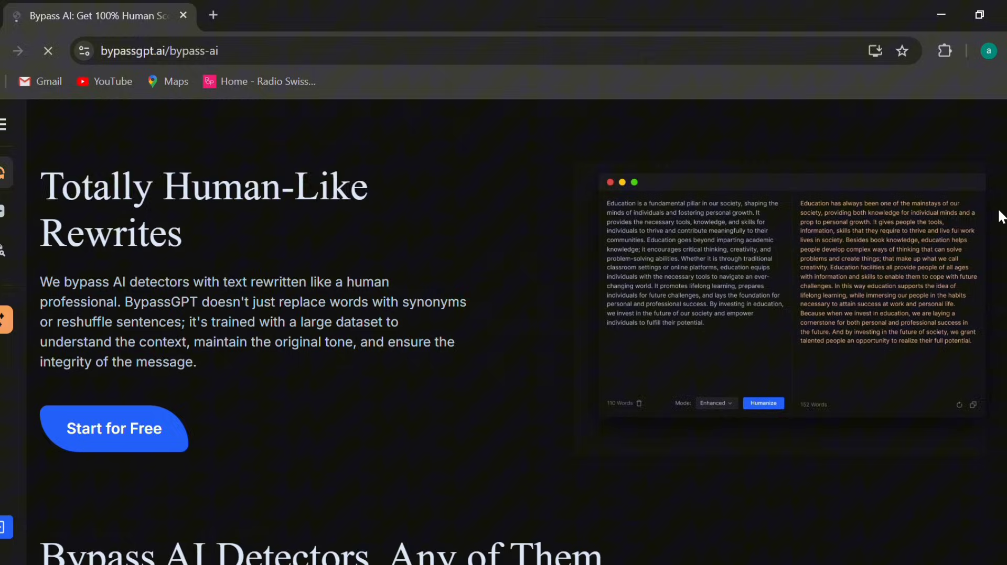
pyautogui.scroll(-10, 1000, 215)
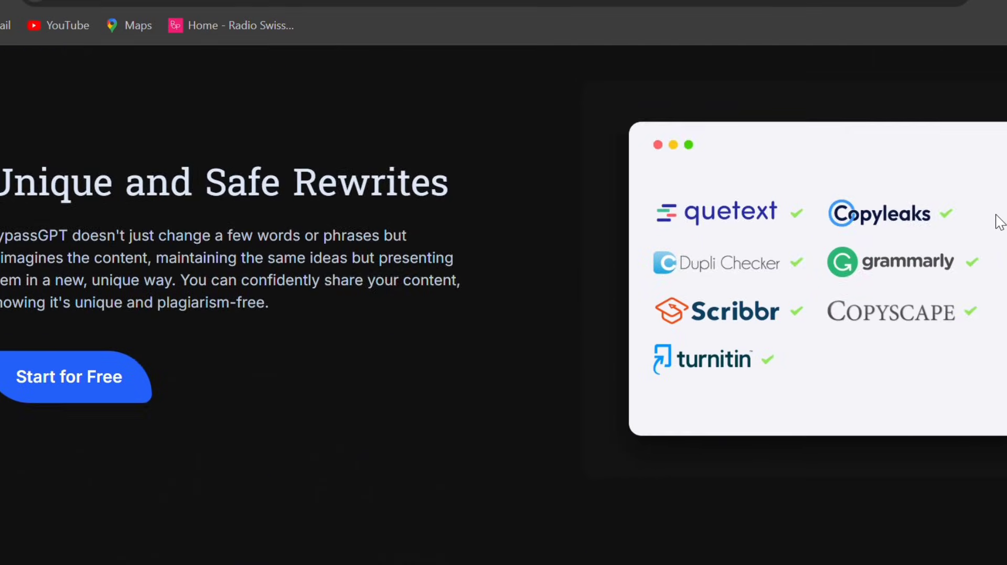
pyautogui.scroll(-15, 1000, 221)
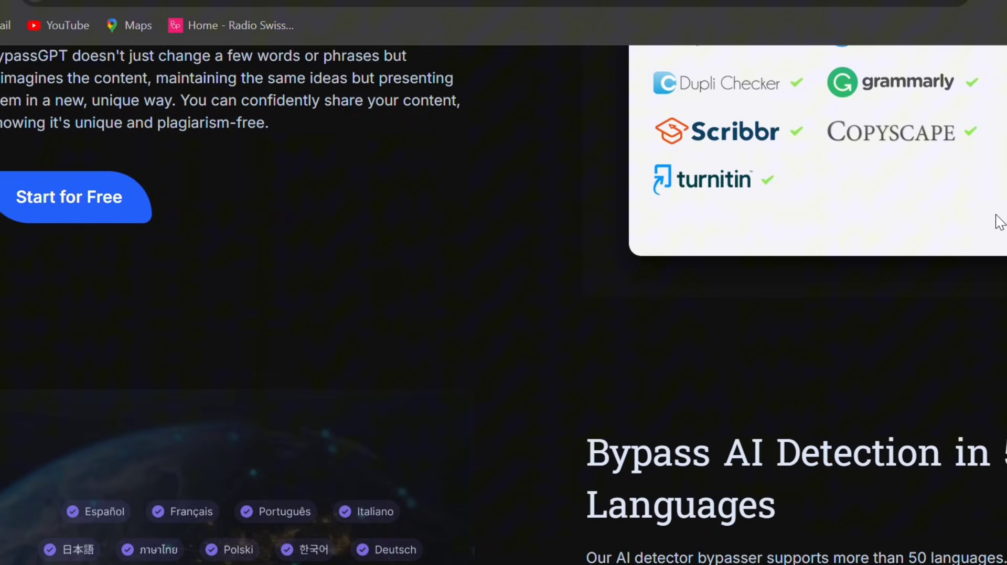
pyautogui.scroll(-15, 1000, 222)
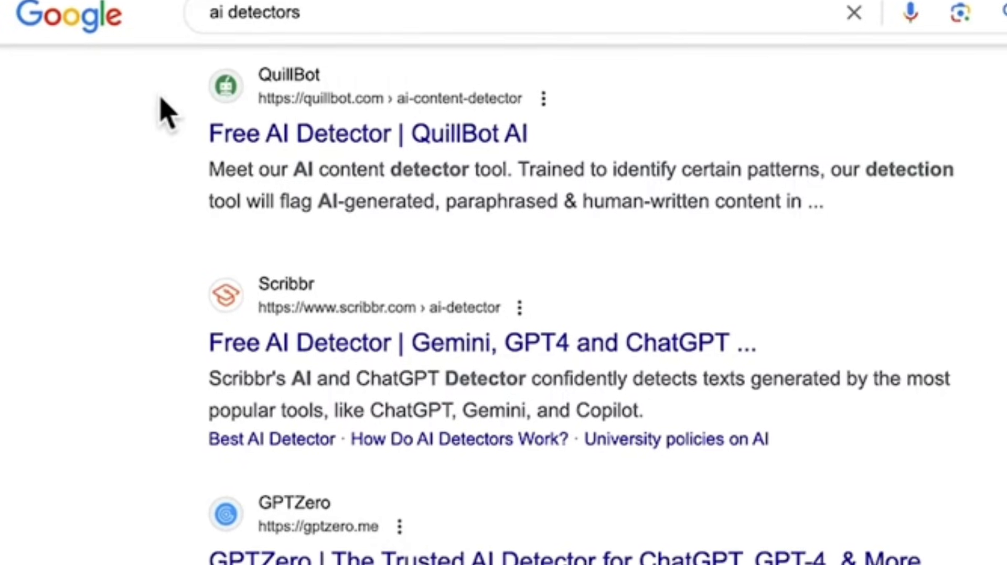
# - Paste the document into GPTZero's scan and highlight its 100% AI-generated score
pyautogui.scroll(-2, 162, 108)
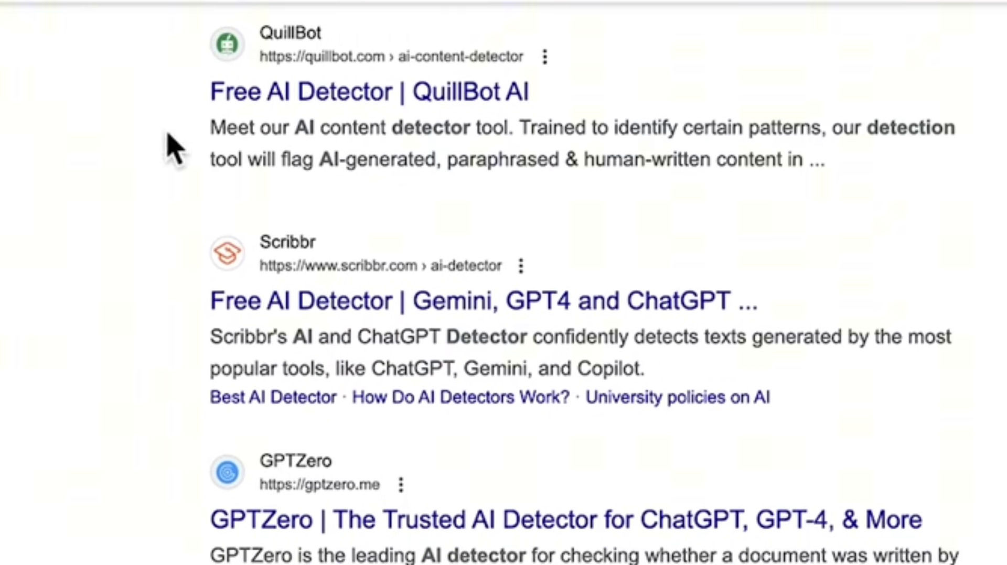
pyautogui.scroll(-3, 173, 154)
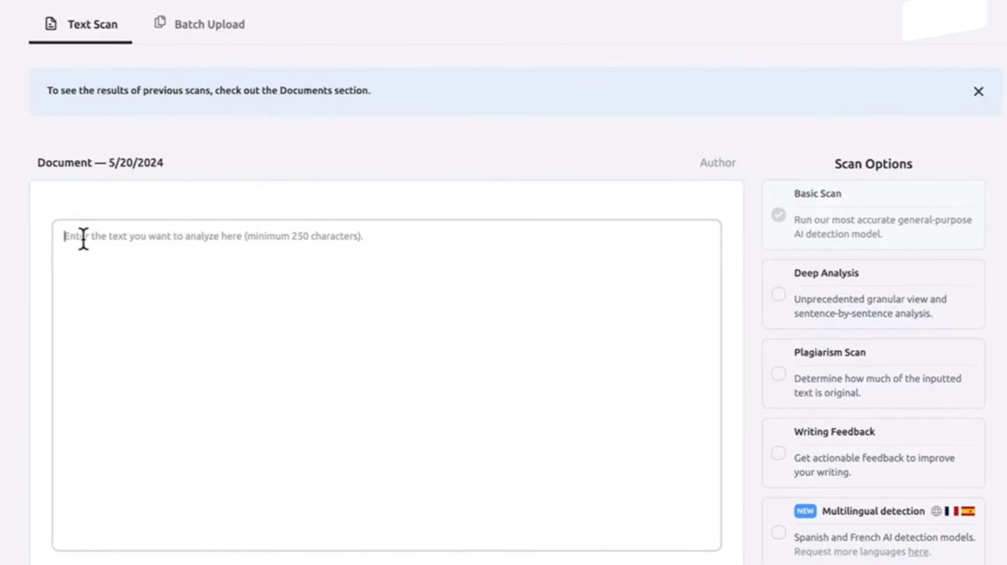
pyautogui.hotkey('ctrl', 'v')
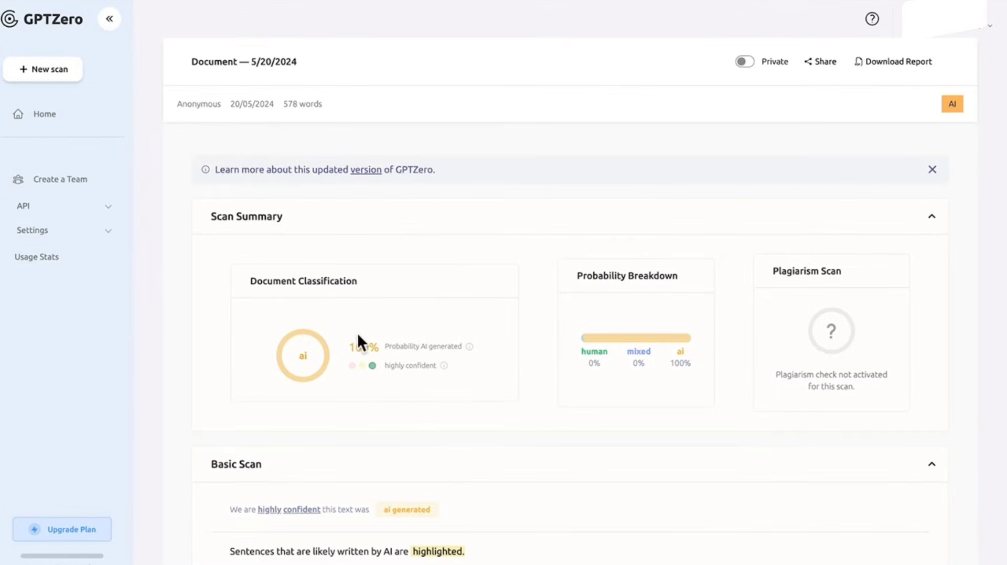
pyautogui.moveTo(347, 351); pyautogui.dragTo(382, 349)
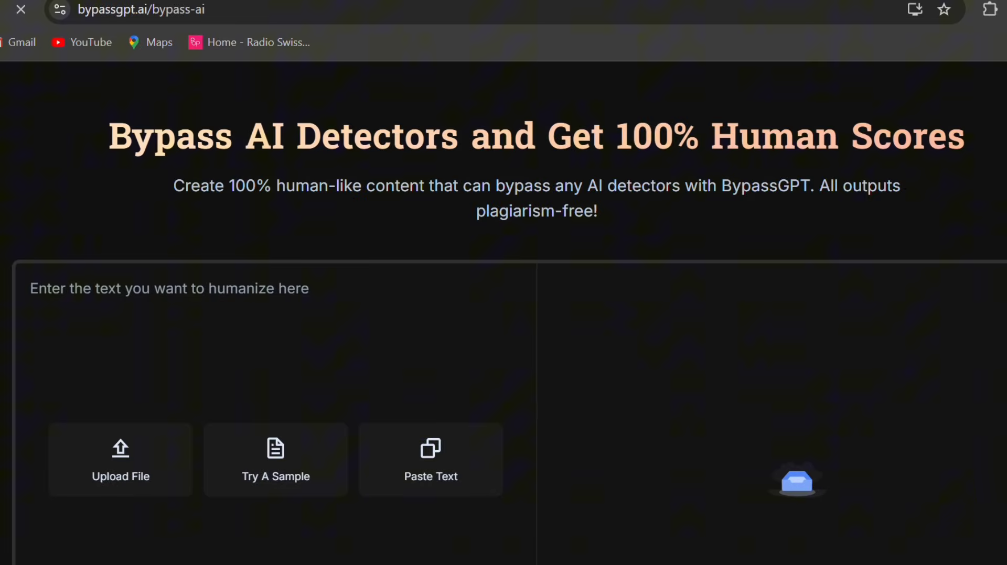
# - Scroll to the humanizer input box and start entering the Bypass AI launch letter for a Fast-mode rewrite
pyautogui.scroll(-9, 504, 315)
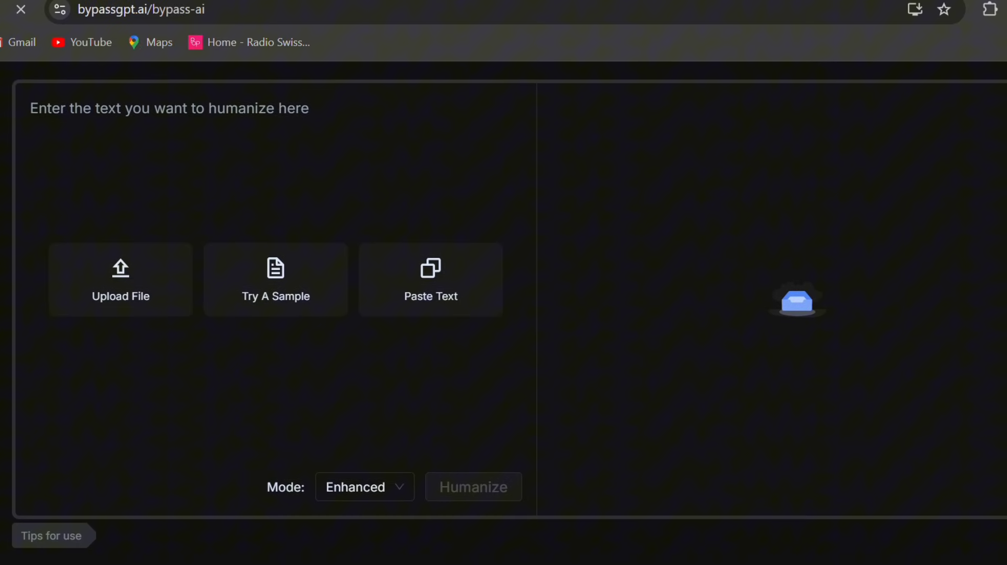
pyautogui.scroll(-10, 503, 314)
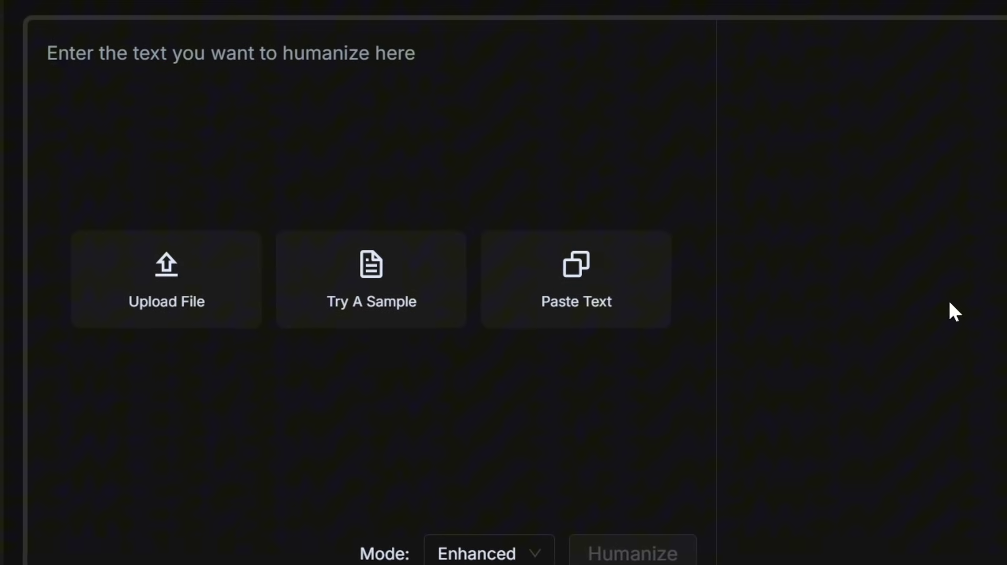
pyautogui.click(256, 104)
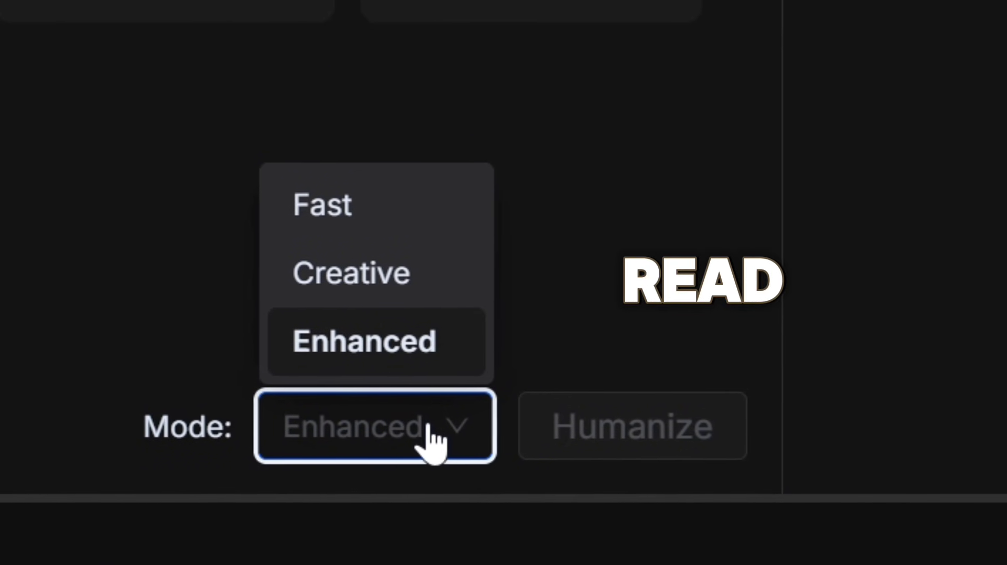
pyautogui.moveTo(41, 184)
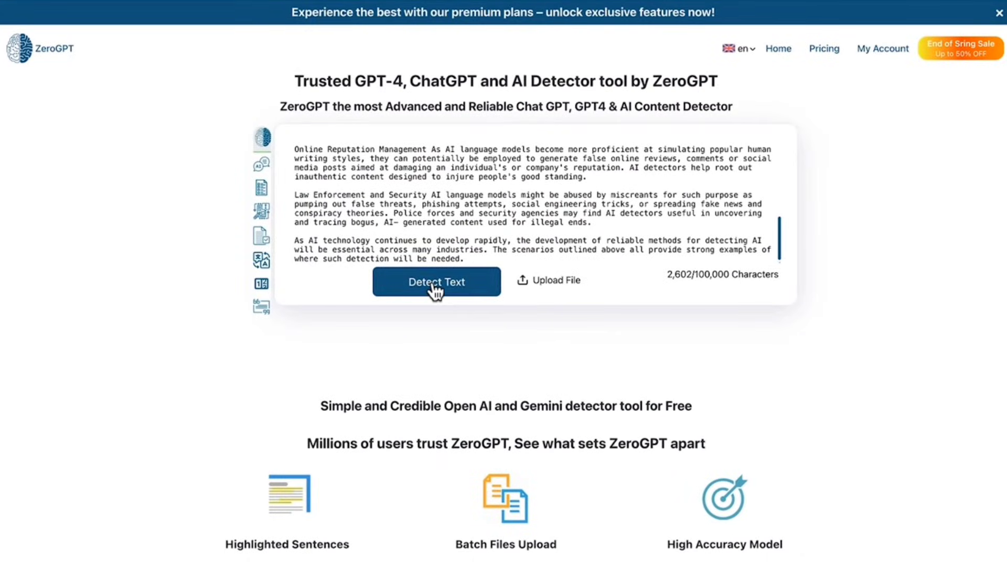
# - Run ZeroGPT detection on the pasted text, getting 'Human written' at 0% AI GPT
pyautogui.click(435, 288)
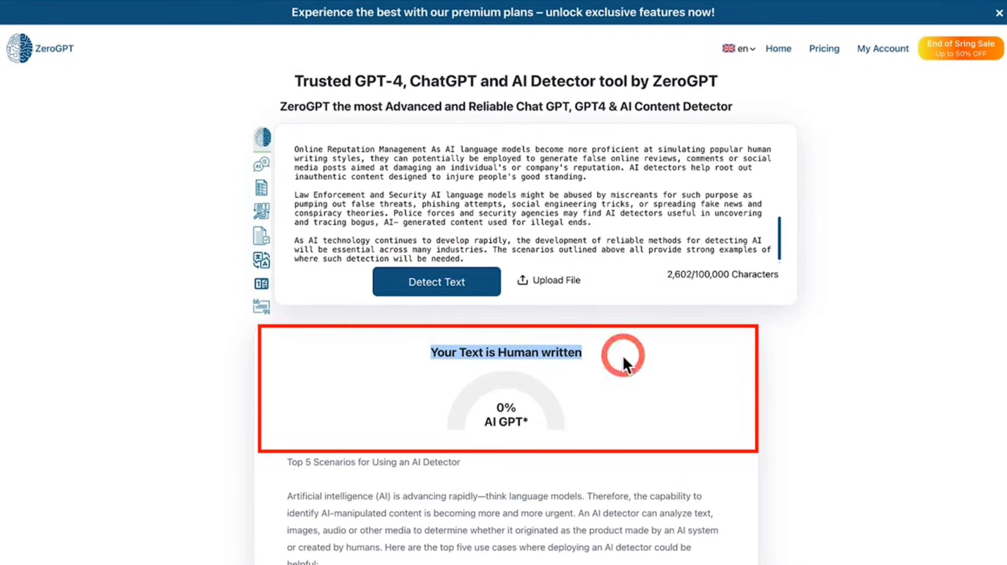
pyautogui.click(522, 409)
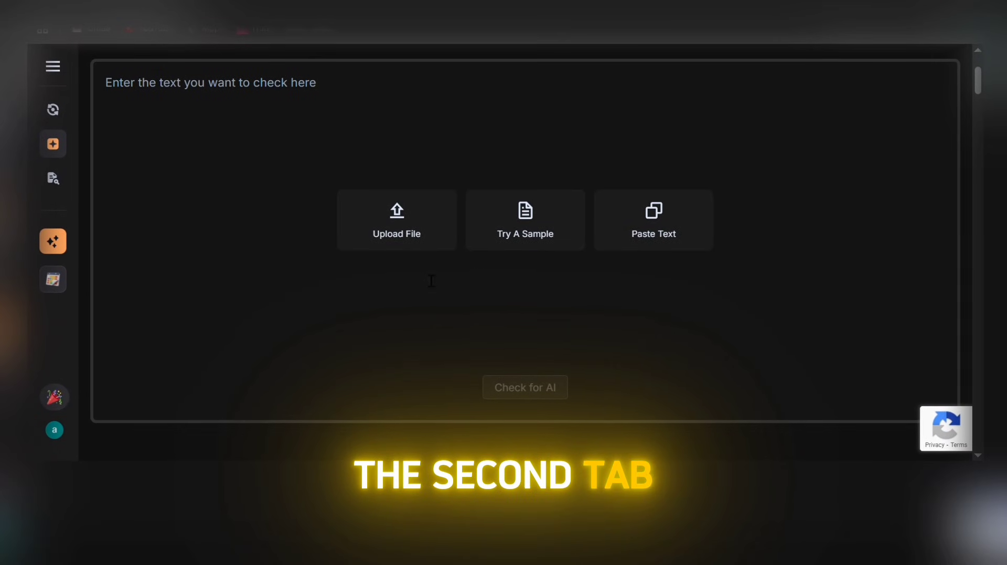
# - Paste the 51-word Bypass AI paragraph into the AI Detector and check it for AI writing
pyautogui.click(640, 238)
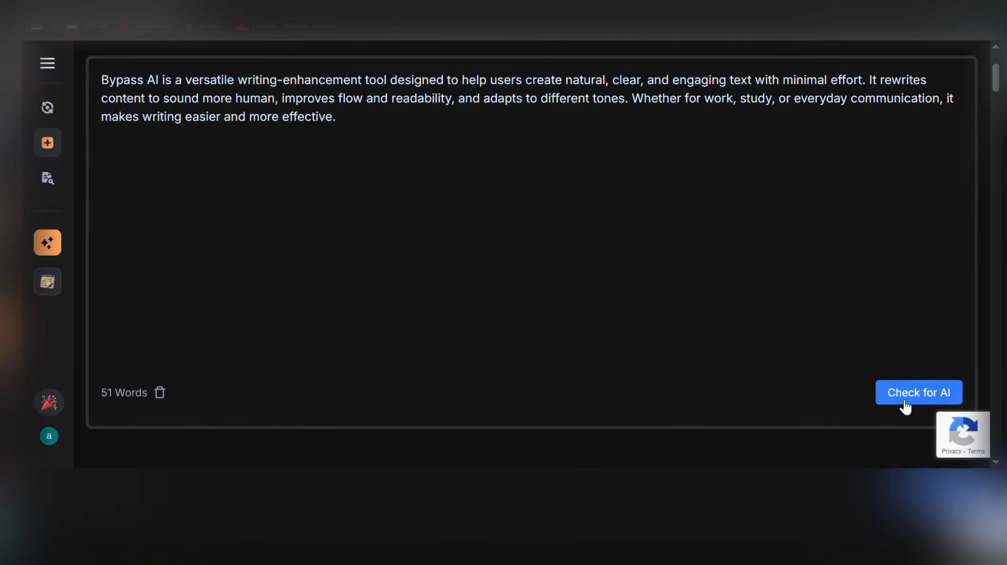
pyautogui.click(926, 398)
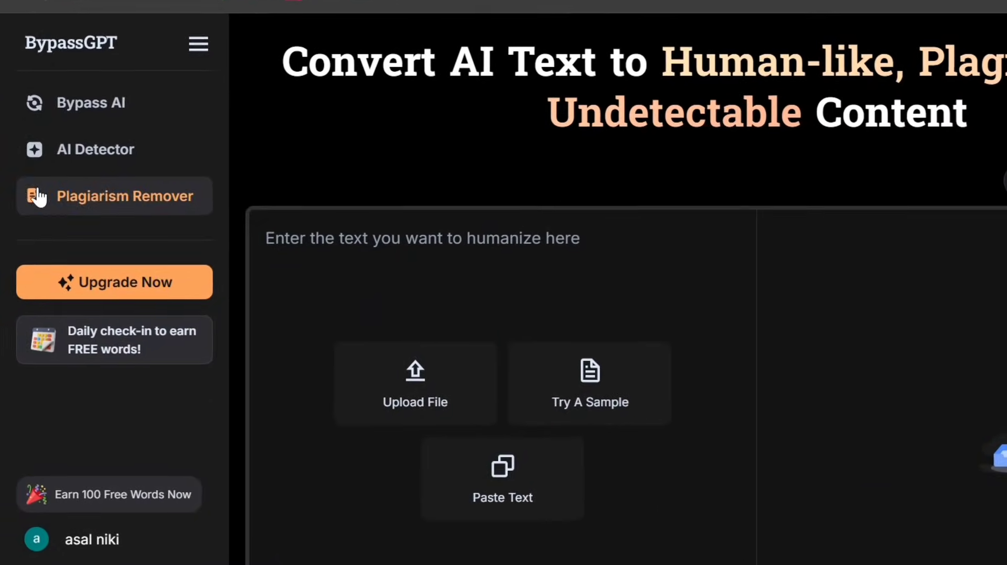
pyautogui.click(134, 190)
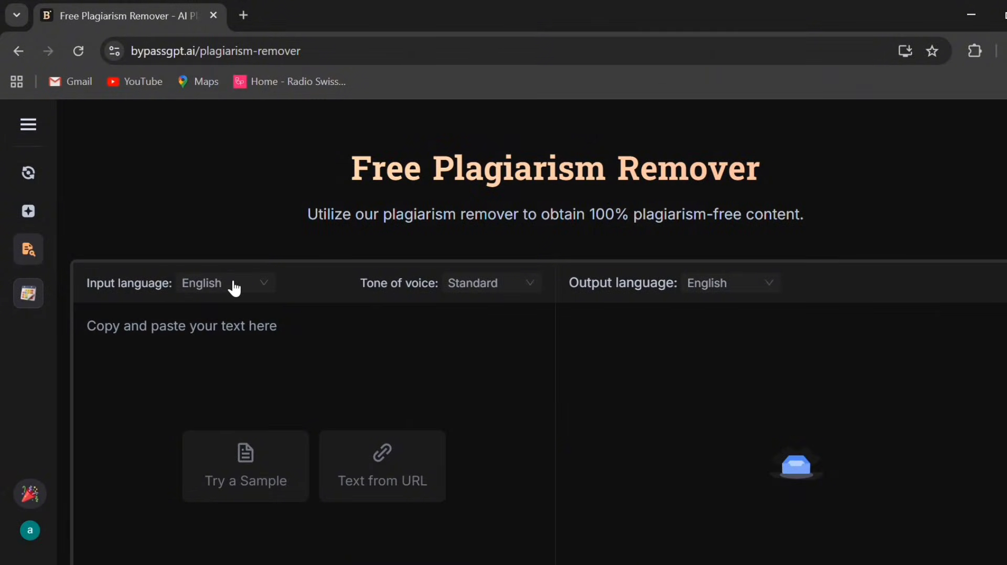
pyautogui.scroll(-2, 341, 288)
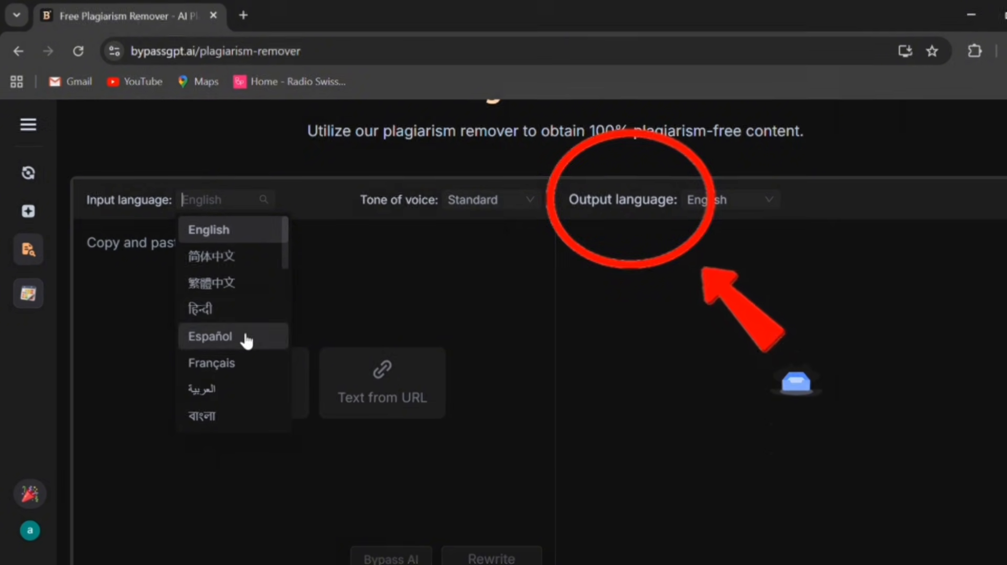
pyautogui.click(493, 200)
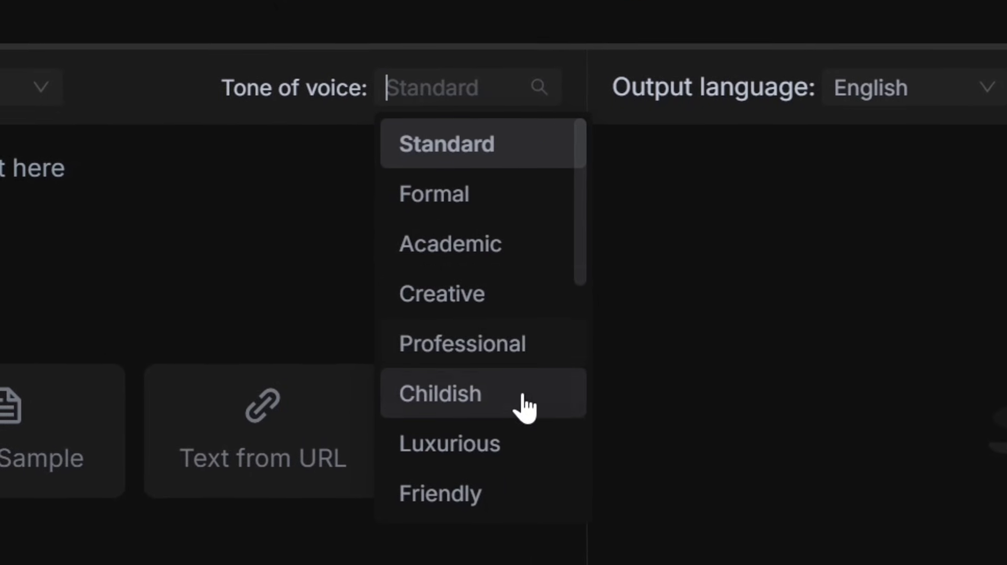
pyautogui.scroll(-5, 517, 474)
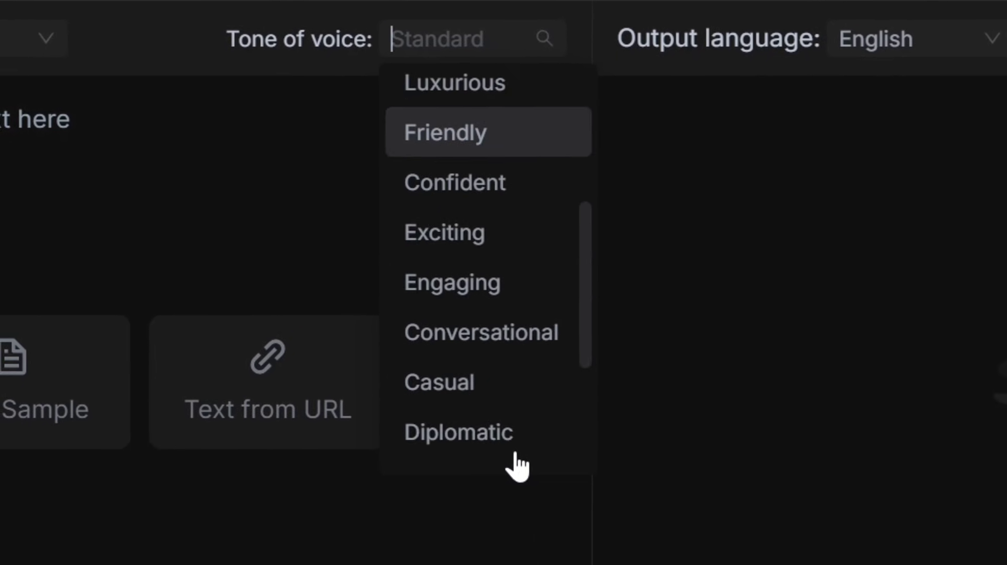
pyautogui.press('Escape')
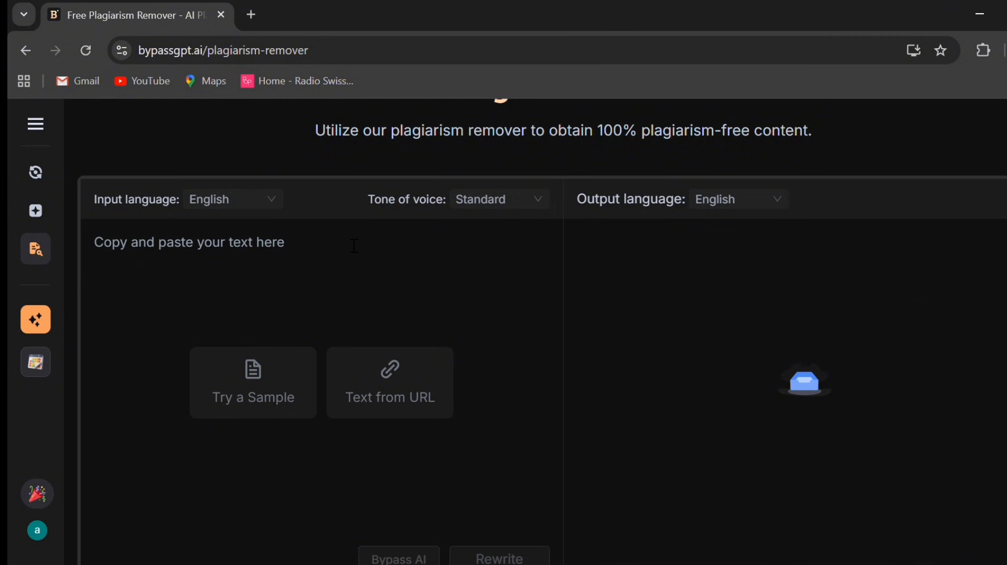
# - Rewrite the Einstein special relativity paragraph with the tone of voice set to Friendly
pyautogui.scroll(-2, 518, 305)
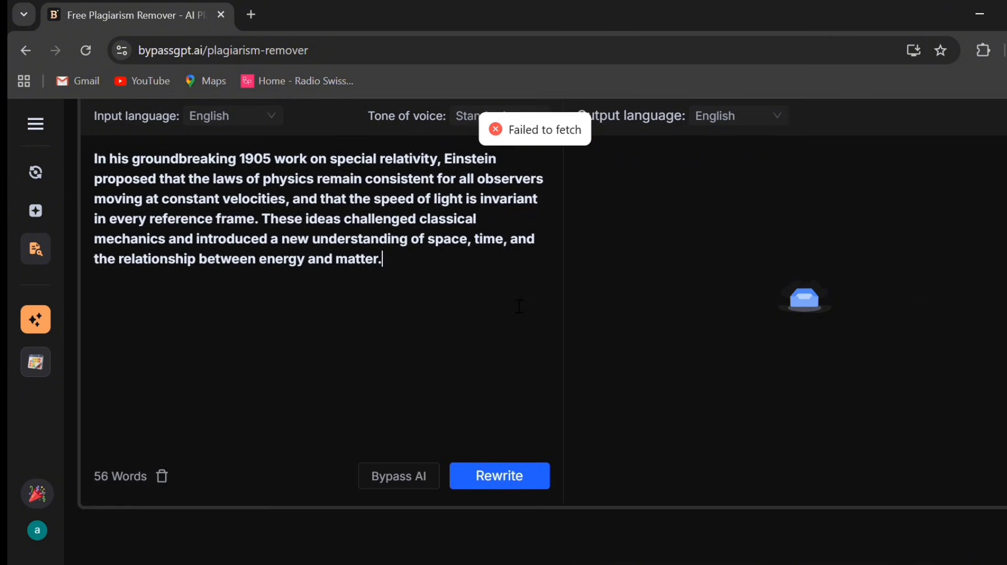
pyautogui.scroll(2, 518, 306)
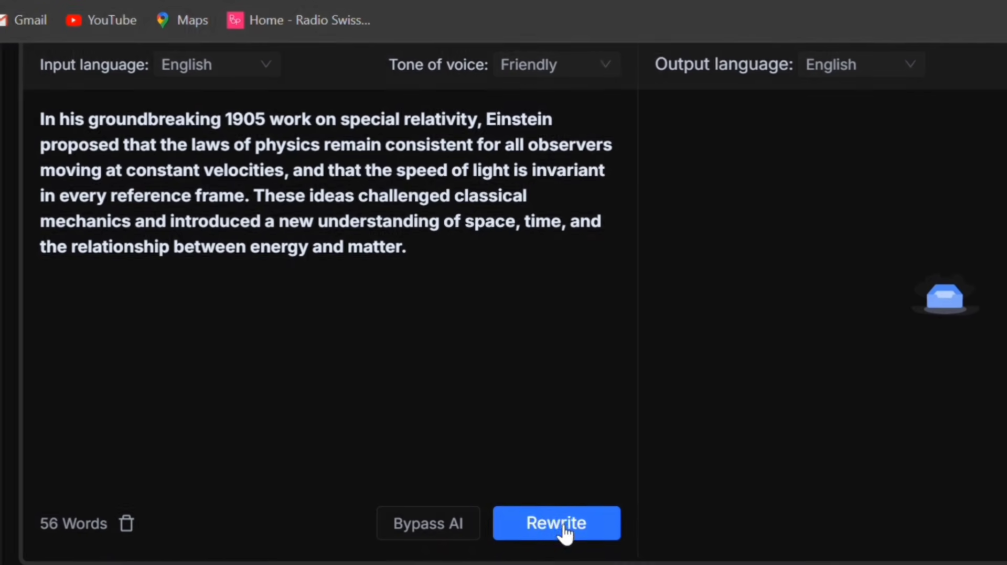
pyautogui.click(500, 557)
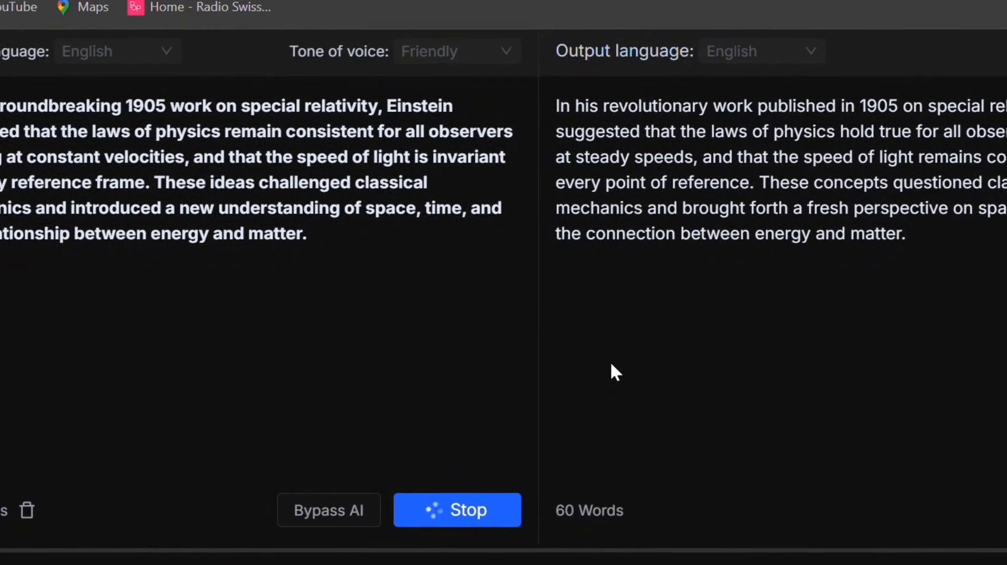
pyautogui.scroll(2, 590, 358)
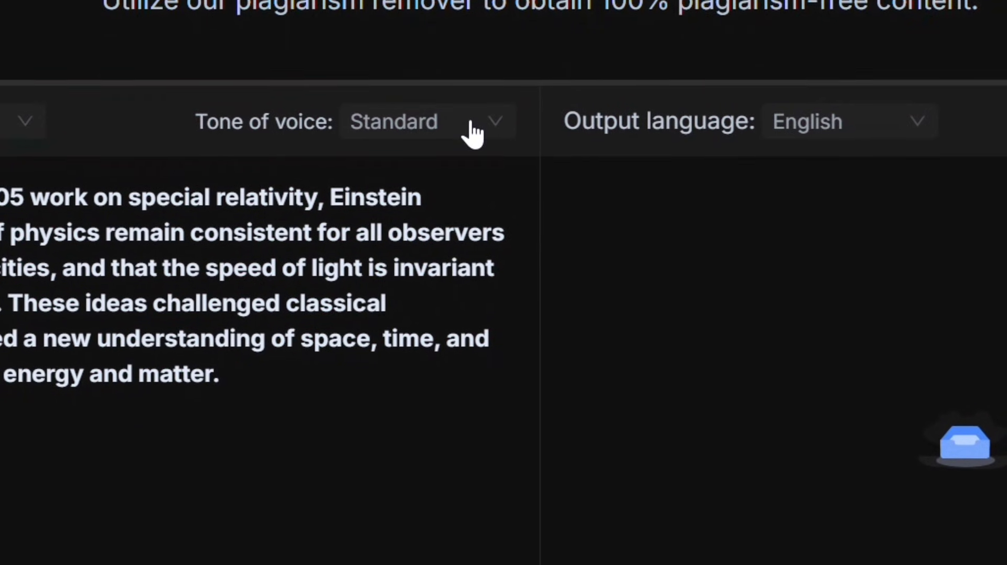
pyautogui.click(474, 131)
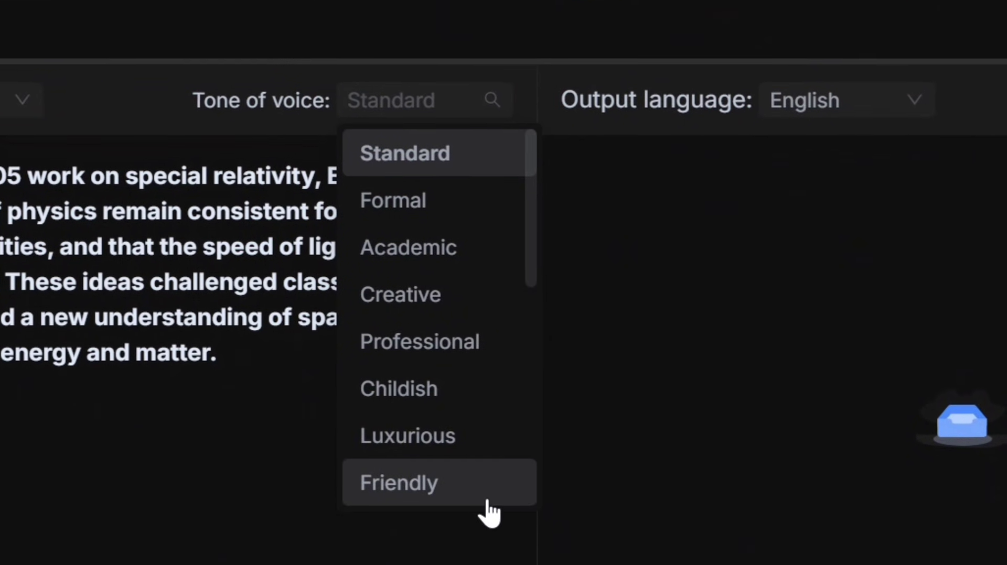
pyautogui.click(461, 472)
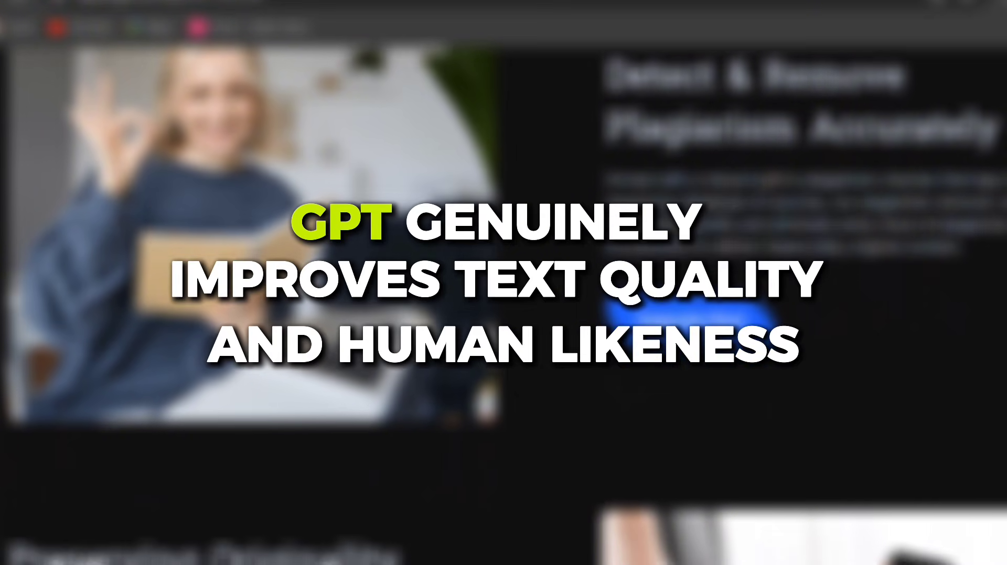
# - Scroll down to the pasted passage and run Scan Now to flag its AI-written sentences
pyautogui.scroll(-3, 503, 283)
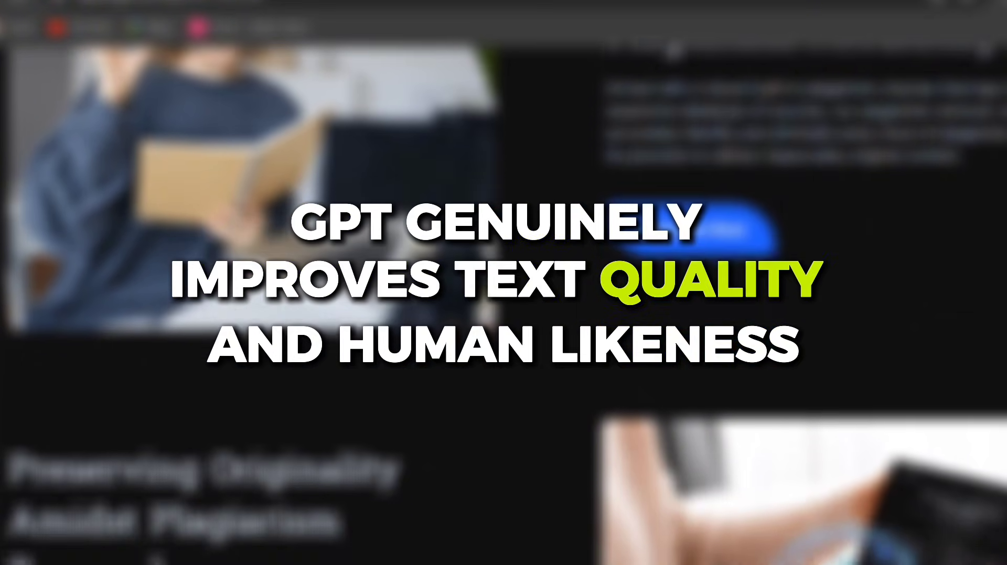
pyautogui.scroll(-3, 503, 283)
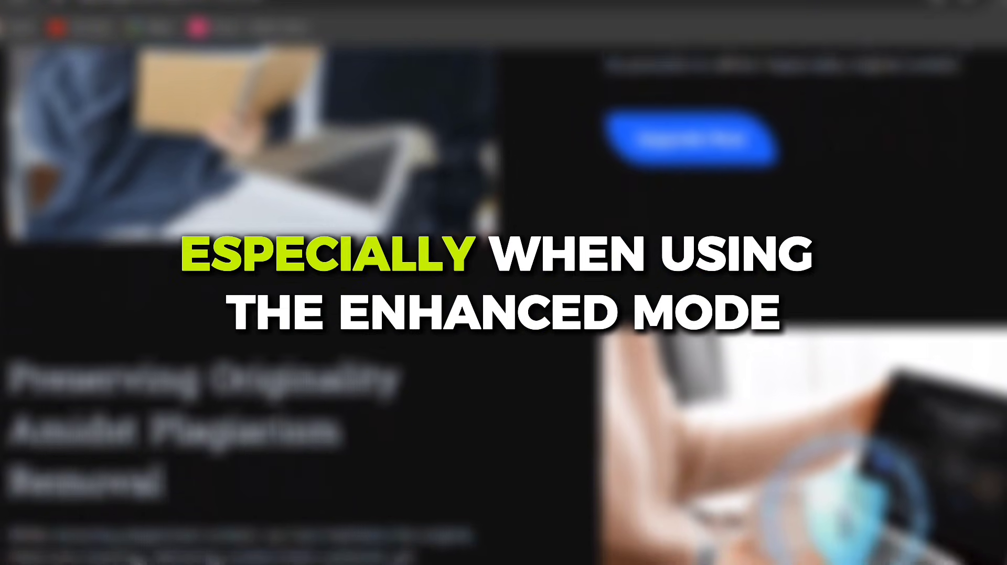
pyautogui.scroll(-3, 503, 283)
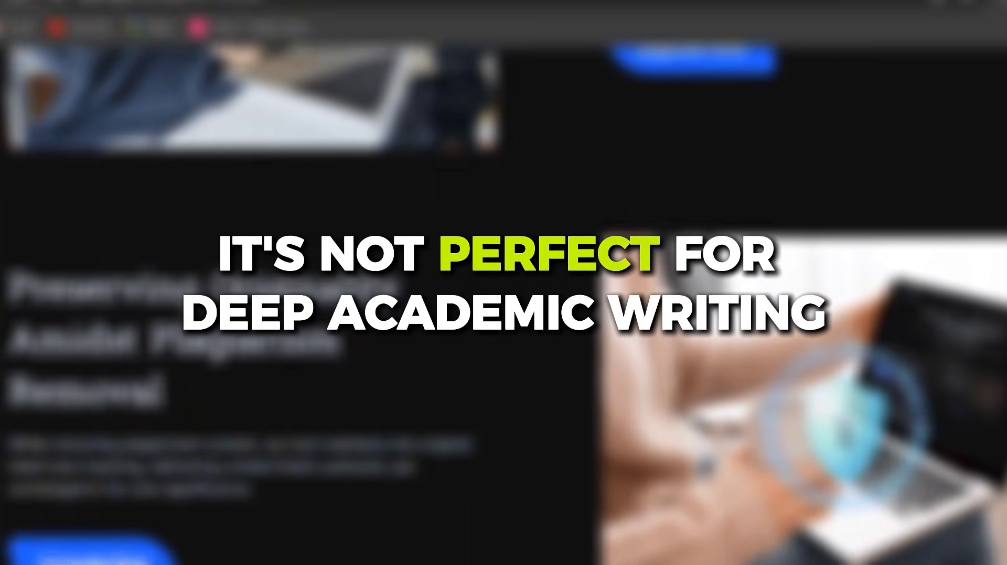
pyautogui.scroll(-3, 504, 283)
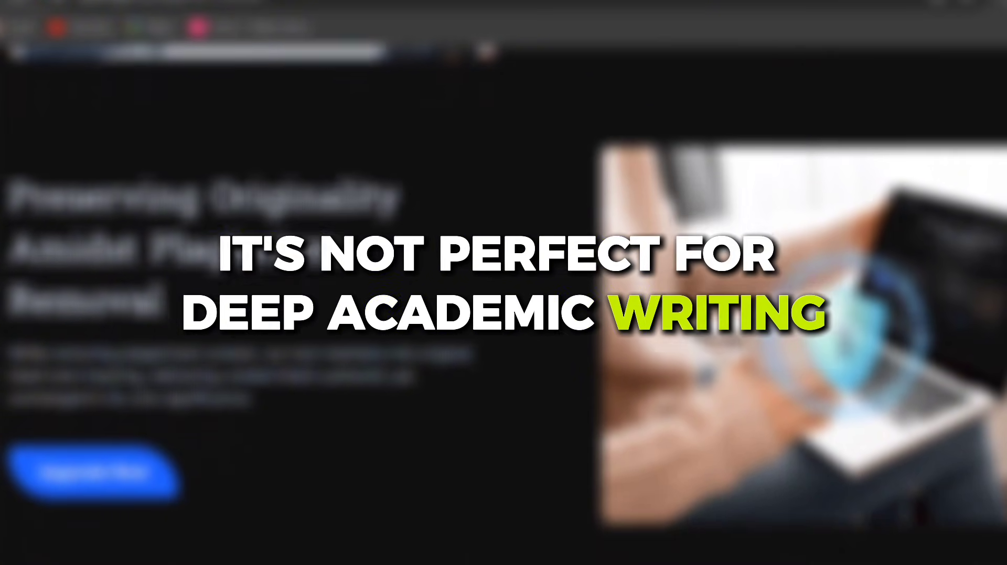
pyautogui.scroll(-3, 503, 283)
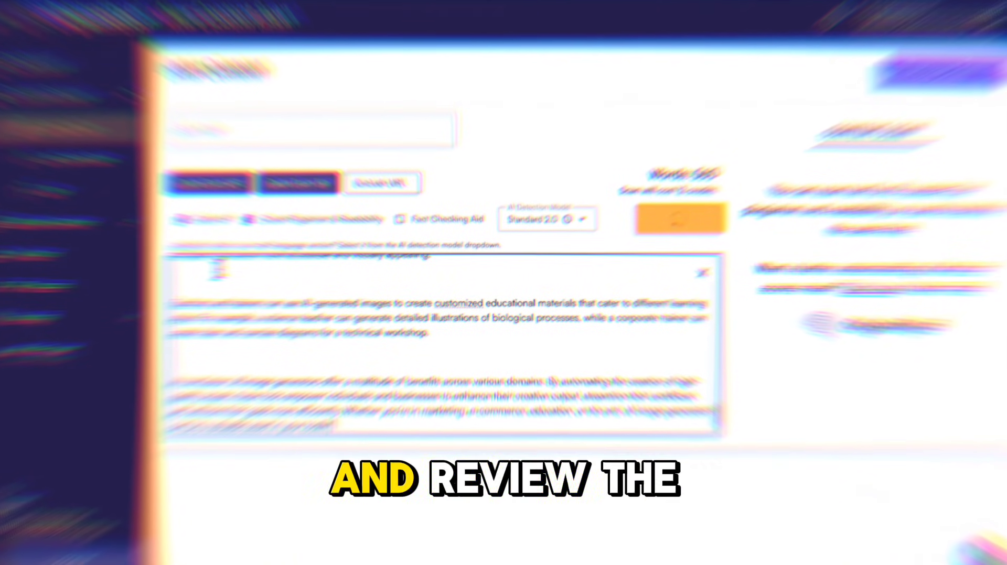
pyautogui.click(664, 220)
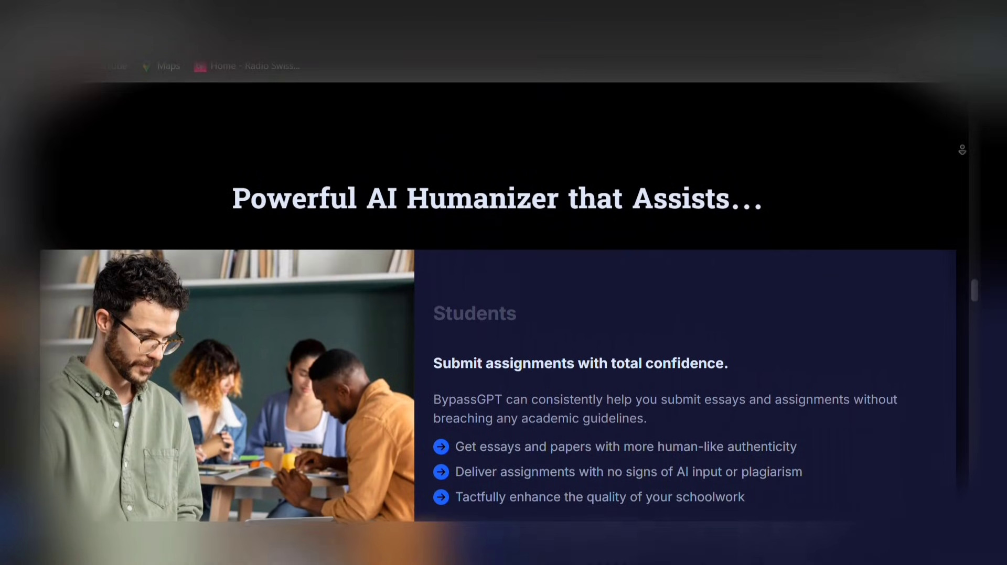
# - Scroll past the Students and Bloggers sections down to the Webmasters' AI web-copy benefits
pyautogui.scroll(-2, 494, 323)
pyautogui.scroll(-2, 494, 323)
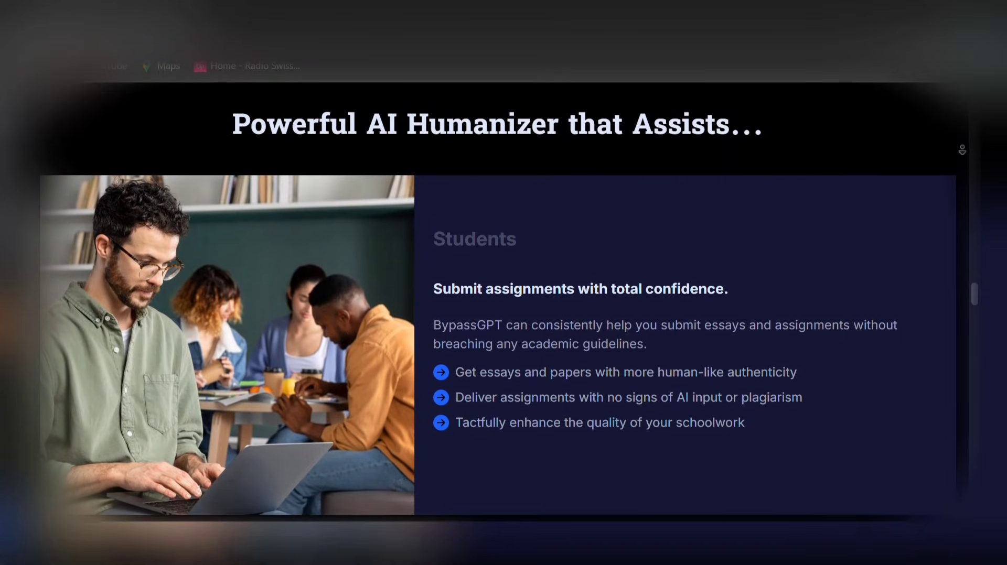
pyautogui.scroll(-2, 494, 323)
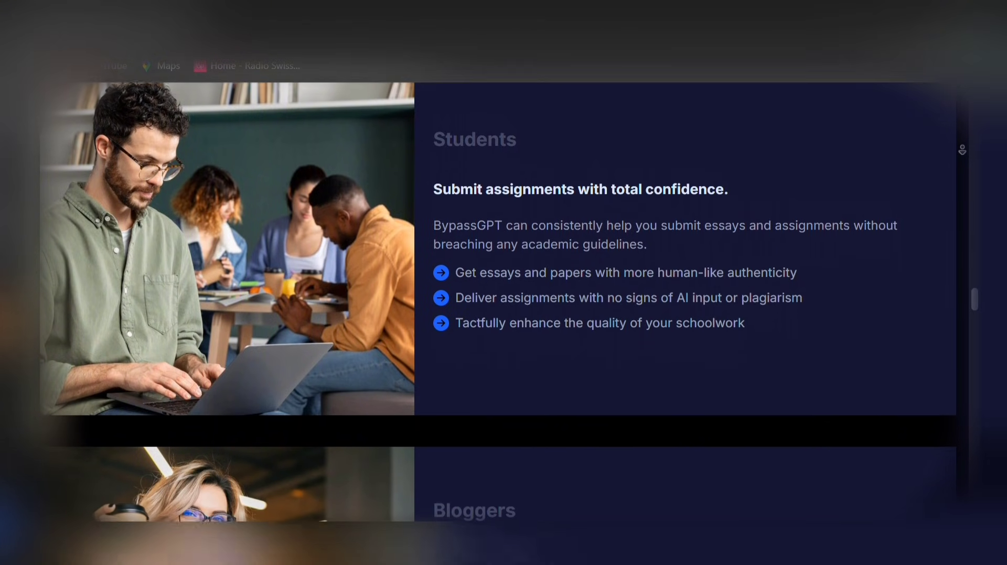
pyautogui.scroll(-2, 494, 323)
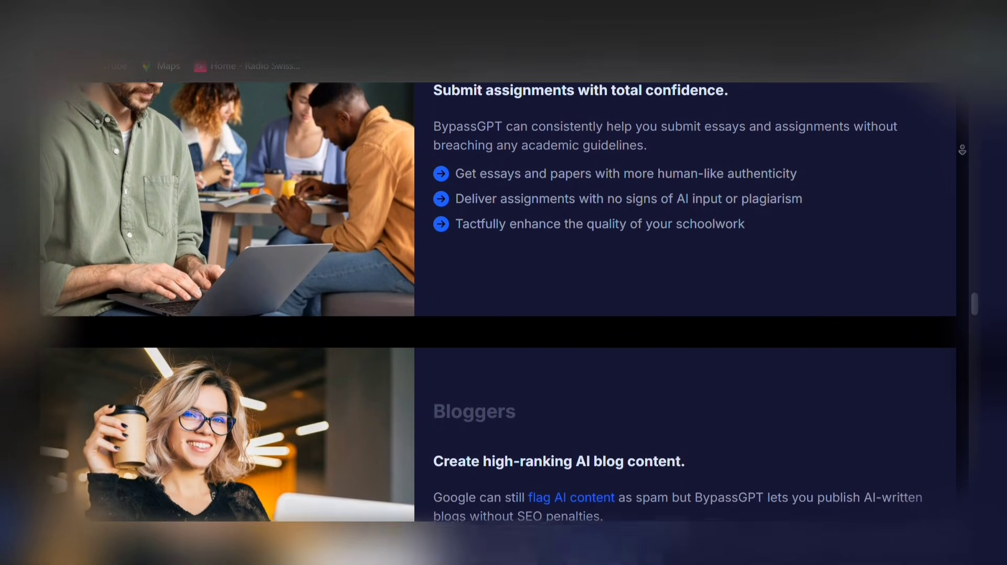
pyautogui.scroll(-2, 494, 323)
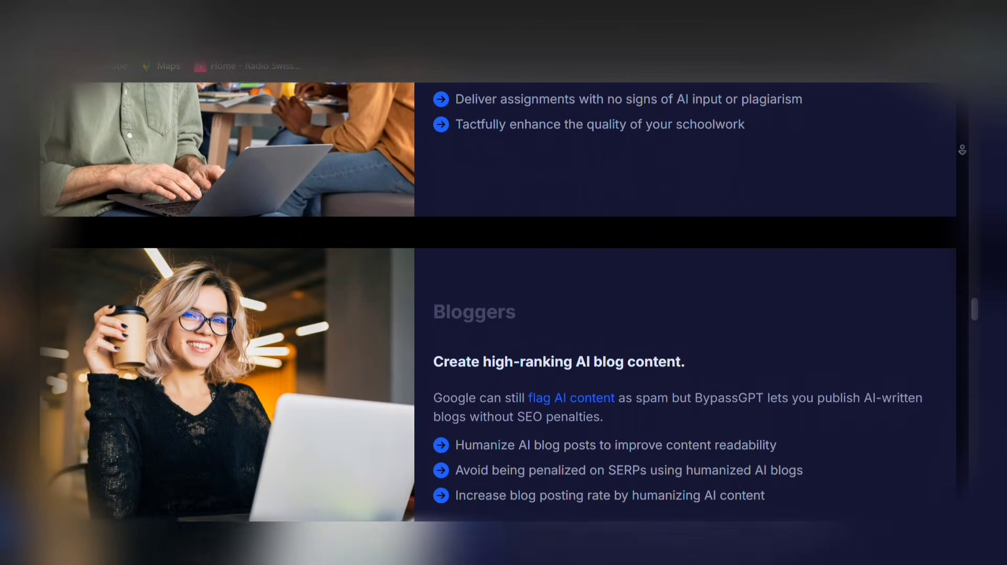
pyautogui.scroll(-2, 494, 323)
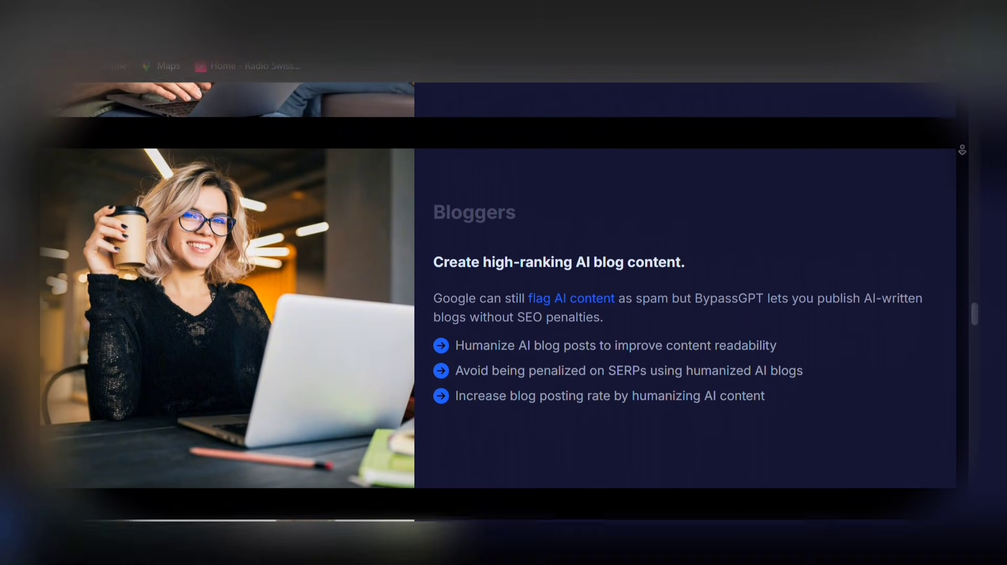
pyautogui.scroll(-2, 494, 323)
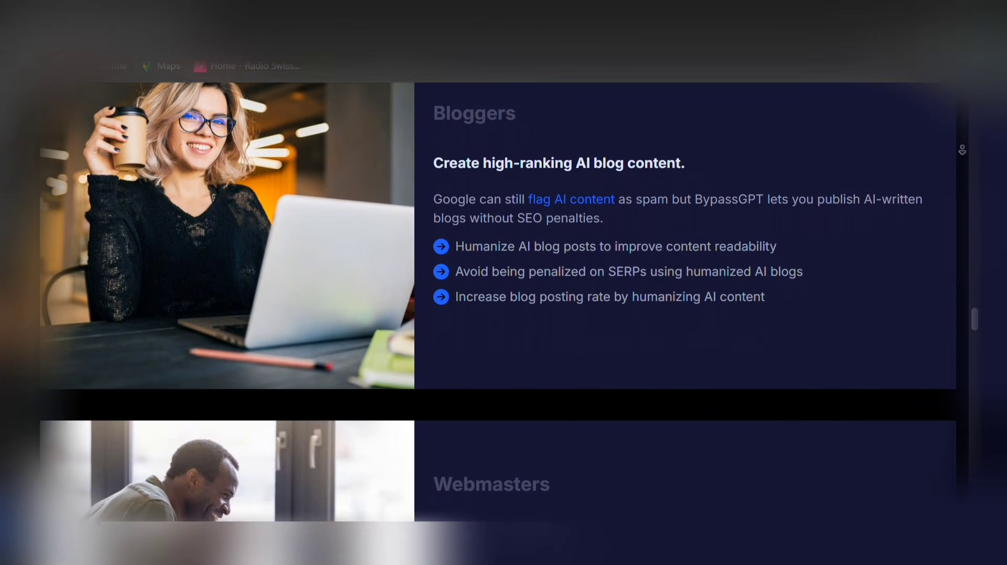
pyautogui.scroll(-2, 494, 323)
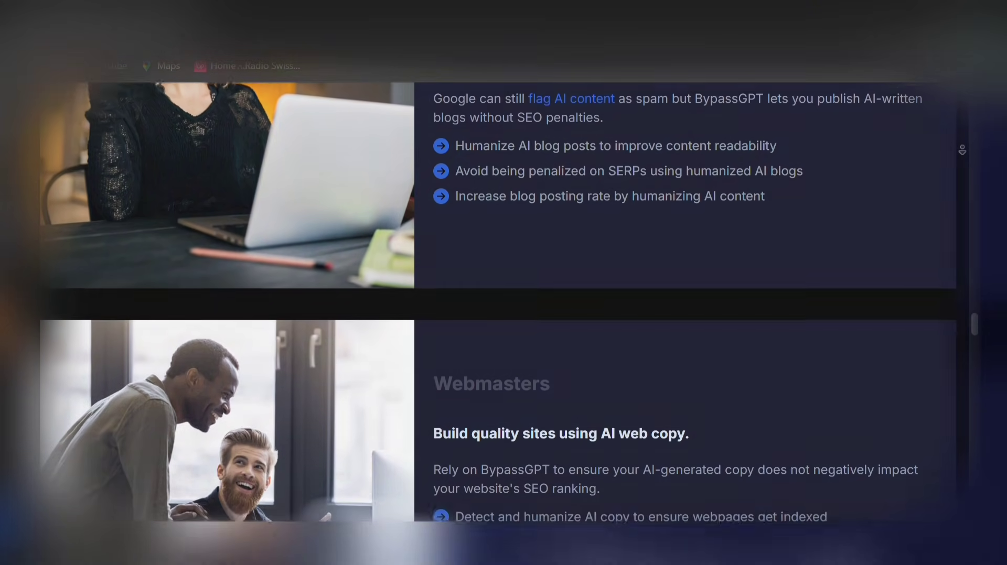
pyautogui.scroll(-2, 494, 323)
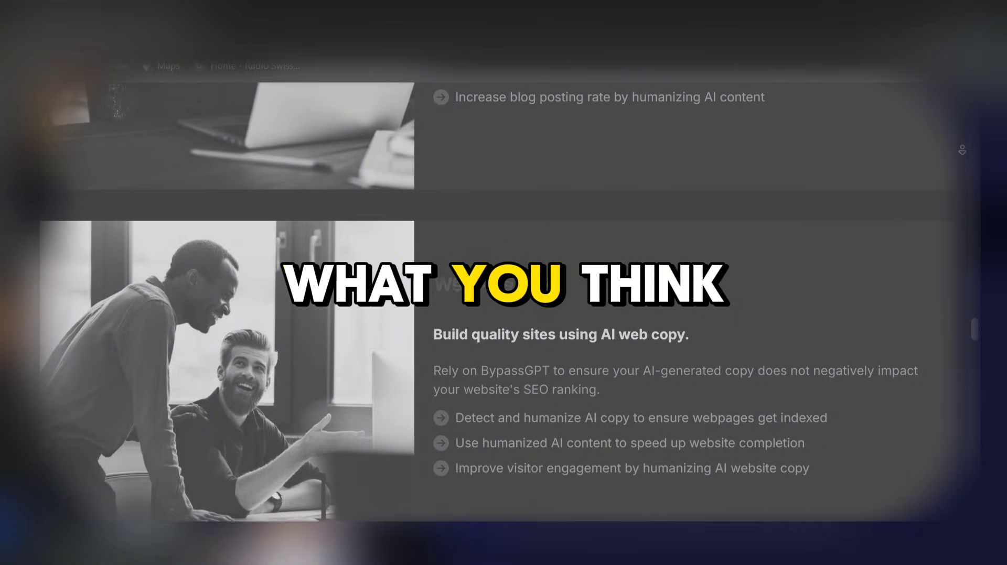
pyautogui.scroll(-2, 494, 323)
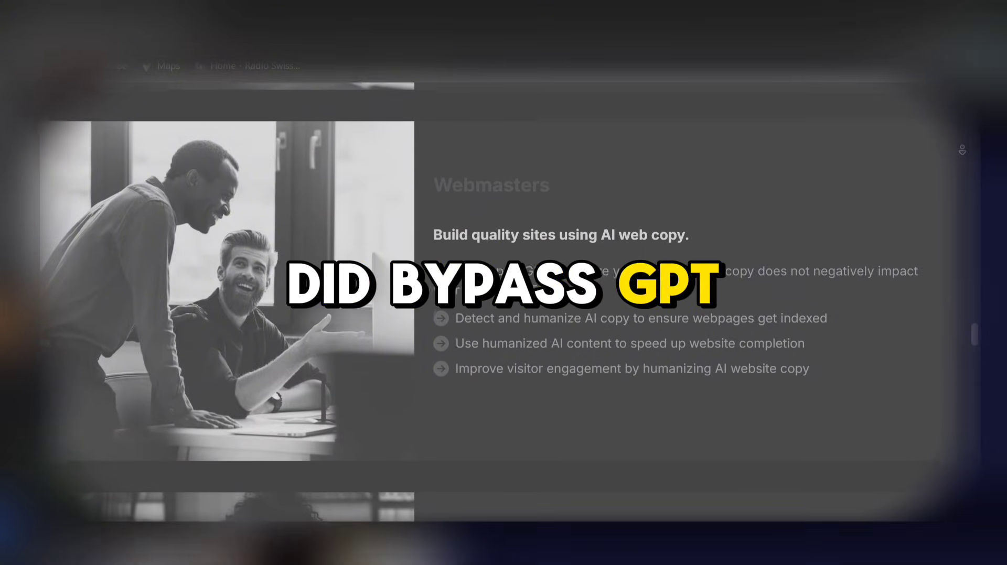